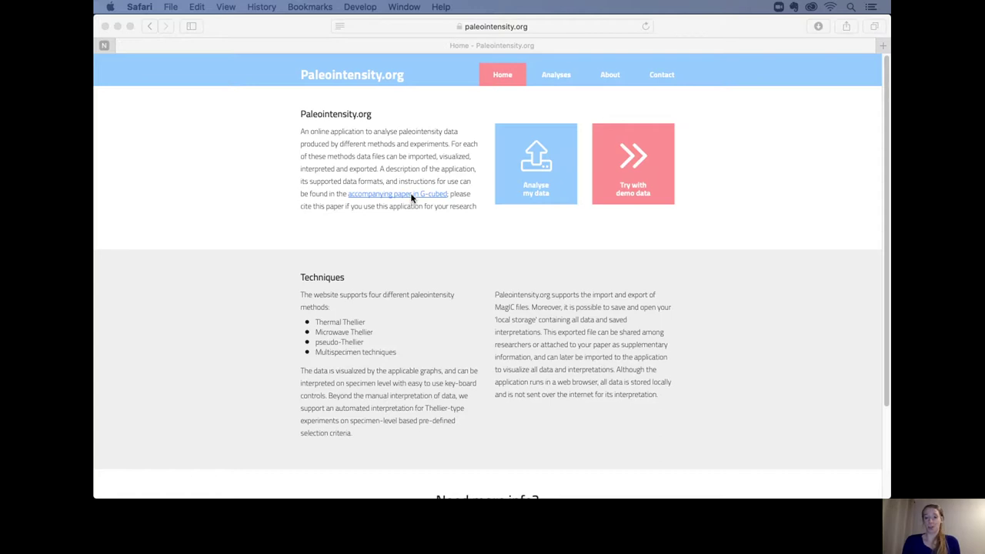
Go from the home page to the Thermal Thellier analysis page via Analyses.
left_click(561, 75)
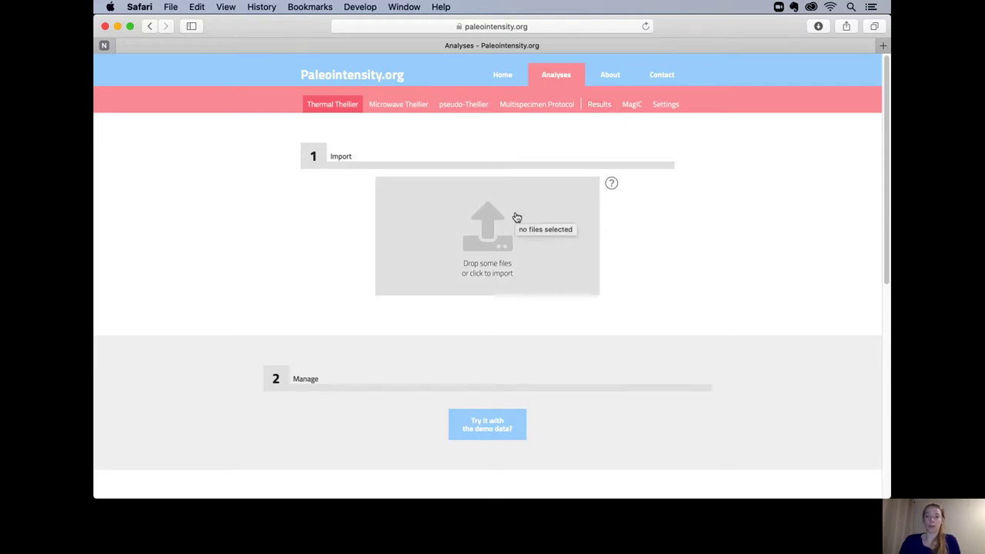
Add all fifteen .tdt files and set TDT (with header) format for every file.
left_click(516, 218)
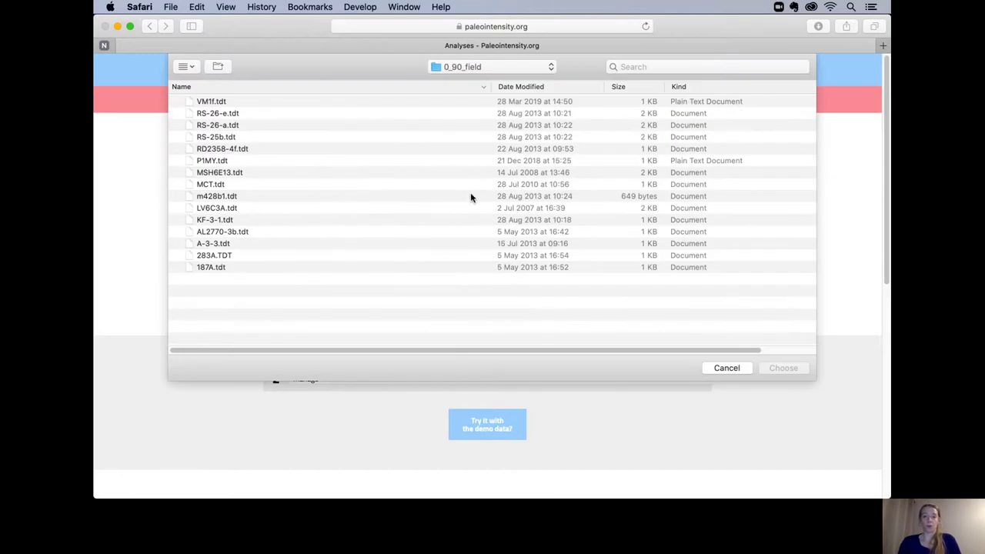
left_click(381, 176)
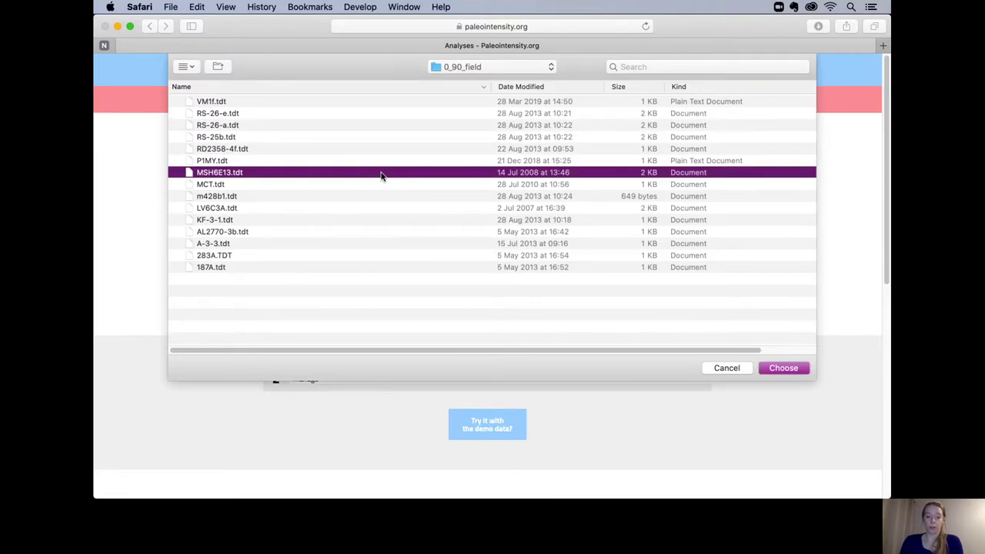
key("super+a")
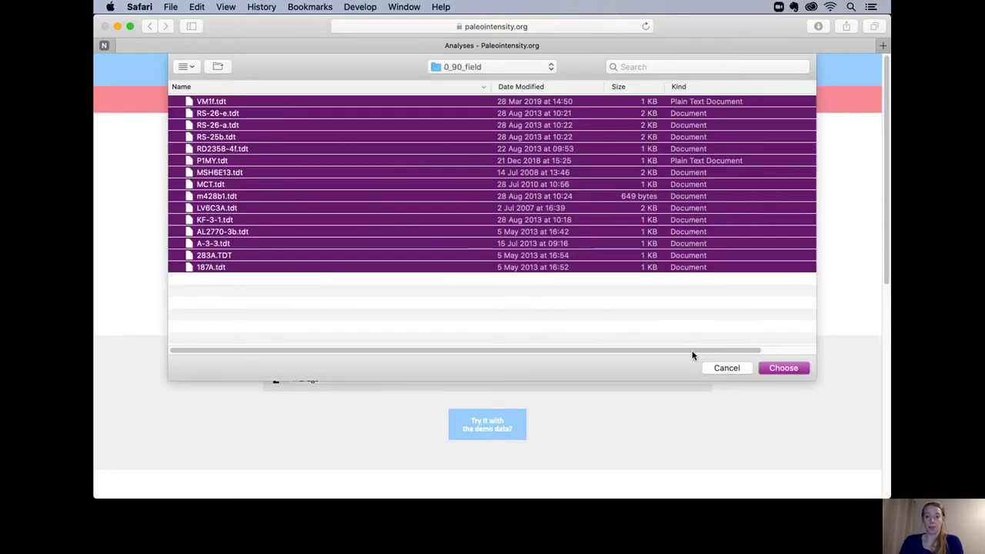
left_click(771, 372)
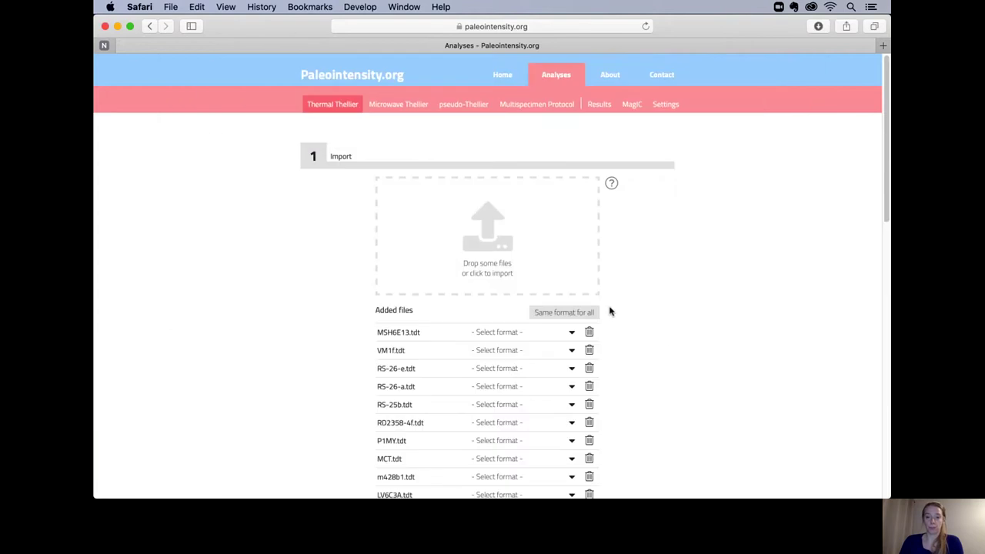
scroll(610, 311, "down", 2)
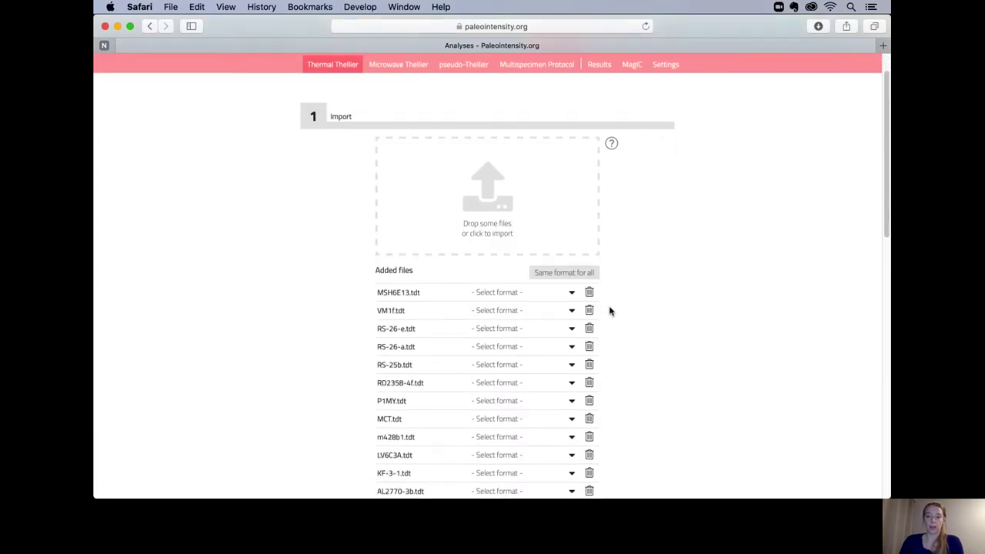
left_click(553, 276)
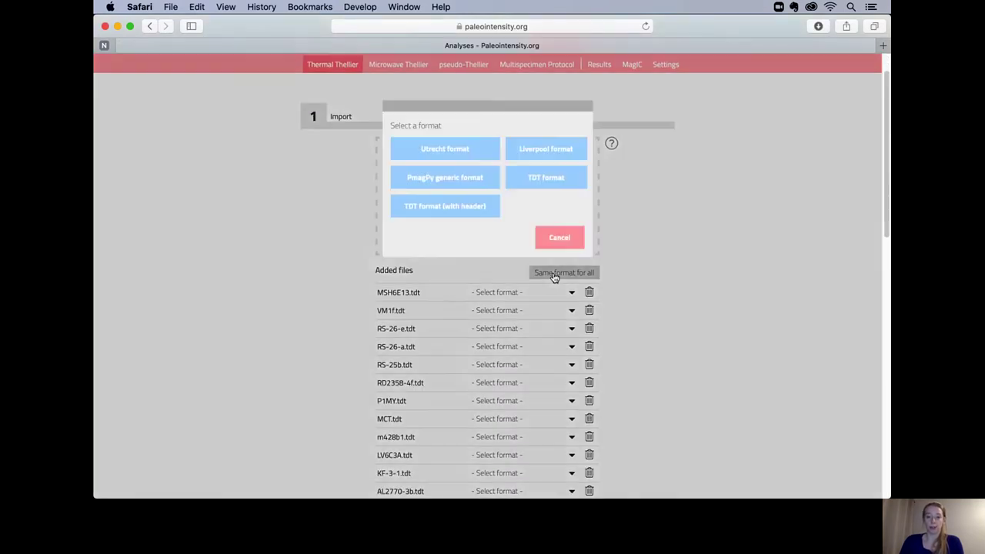
left_click(471, 215)
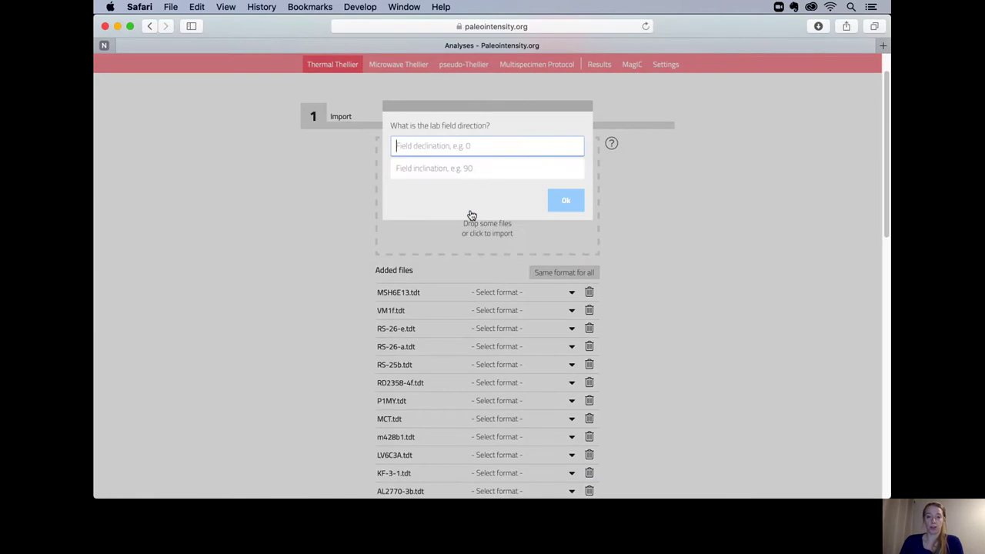
Set lab field direction 0/90, unit mA/m and volume 10 cc, then import the files.
type("0")
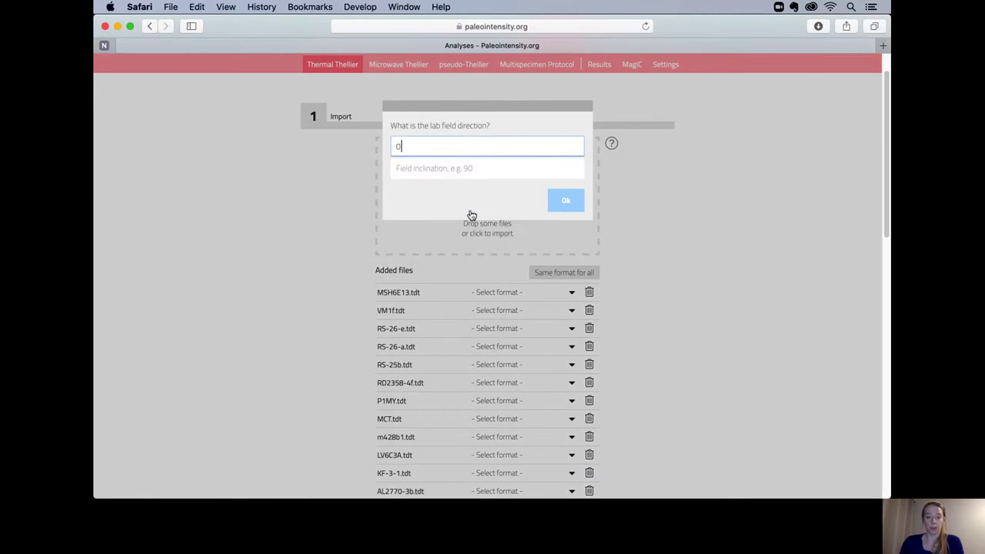
key("Tab")
type("90")
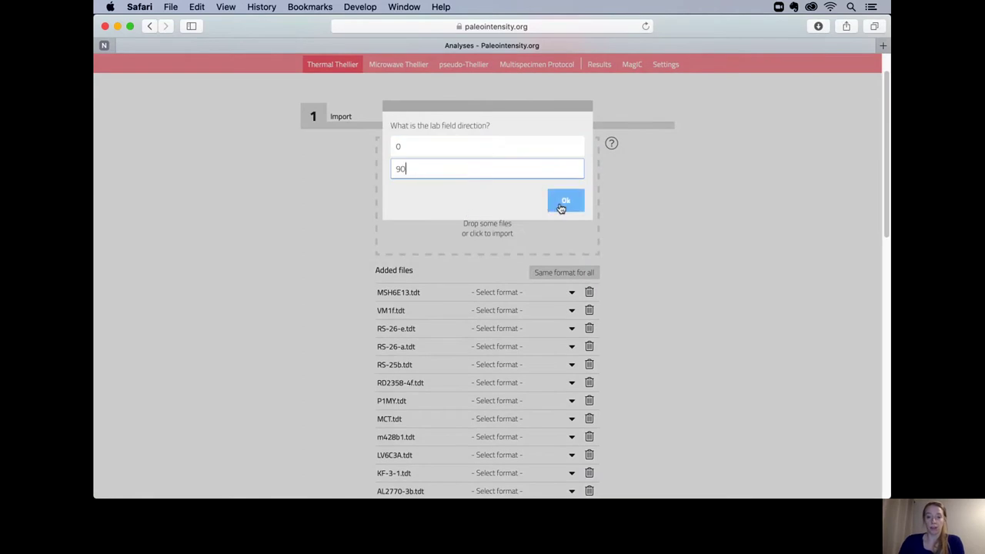
left_click(564, 202)
scroll(561, 209, "down", 5)
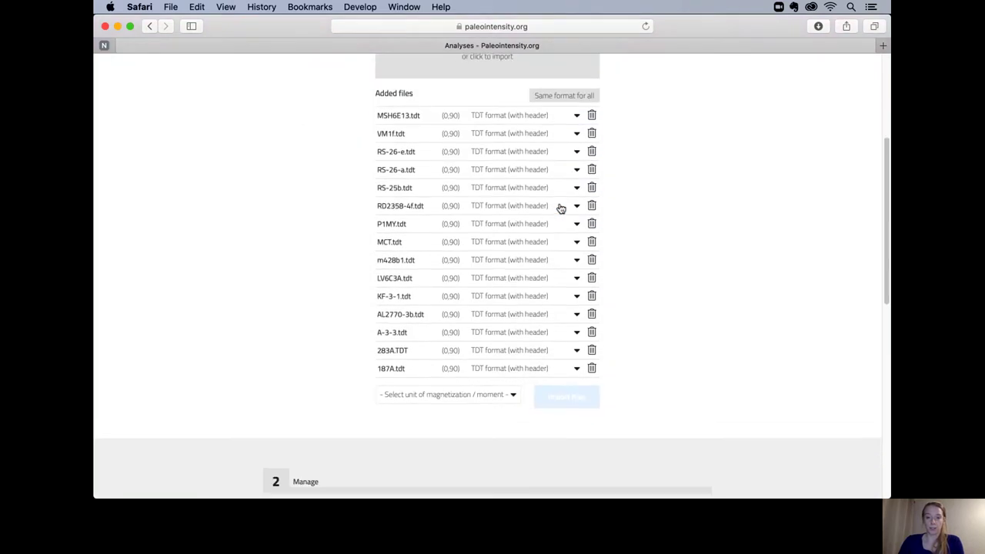
left_click(485, 379)
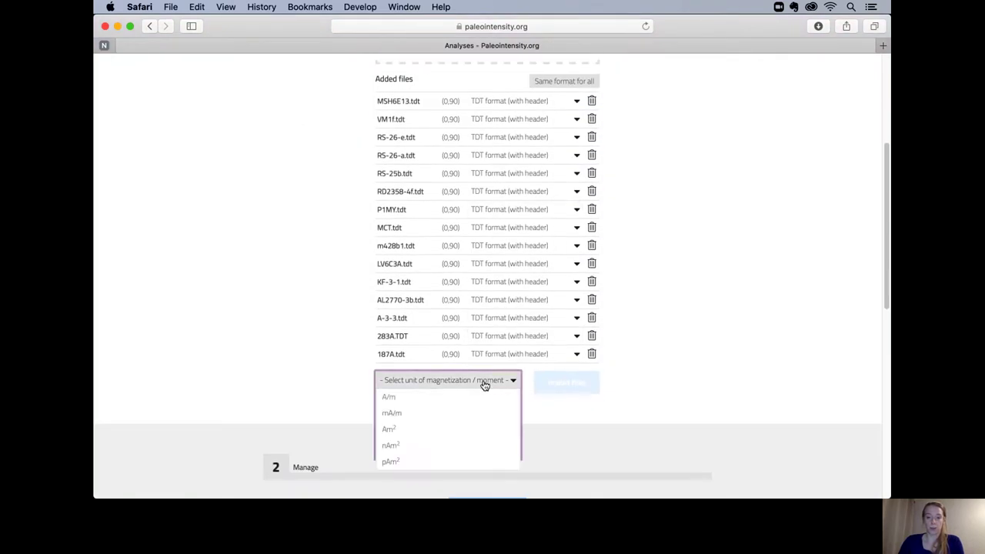
left_click(476, 412)
left_click(492, 380)
type("10")
left_click(552, 387)
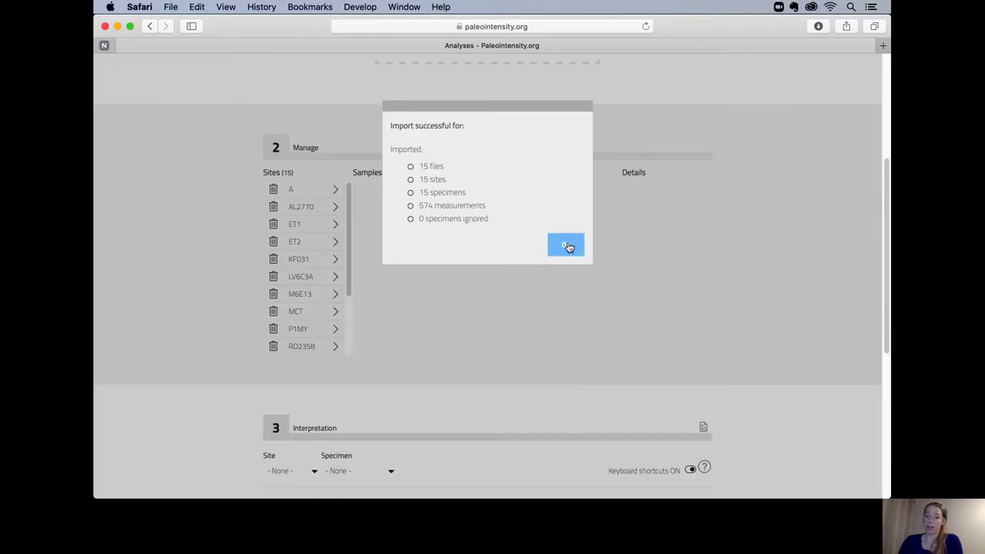
Dismiss the import summary and inspect specimen ET2_1B7A's 150 in-field measurement details.
left_click(567, 246)
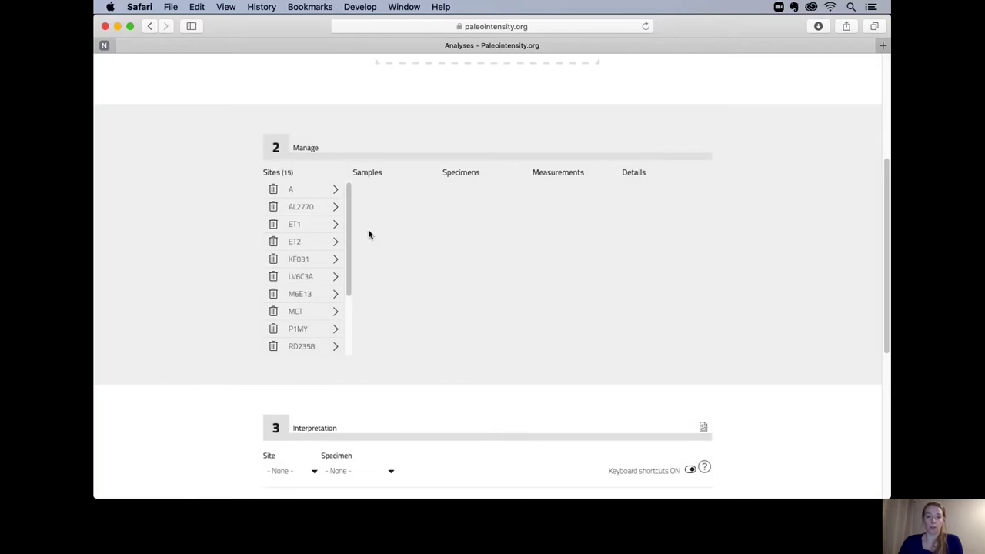
left_click(297, 244)
left_click(377, 197)
left_click(473, 195)
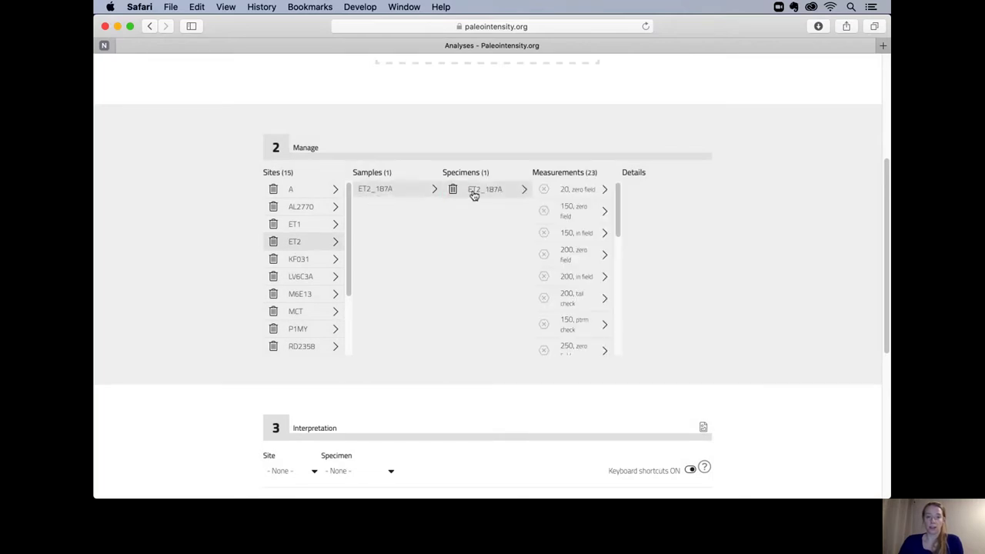
left_click(564, 234)
scroll(645, 248, "down", 3)
scroll(754, 319, "down", 5)
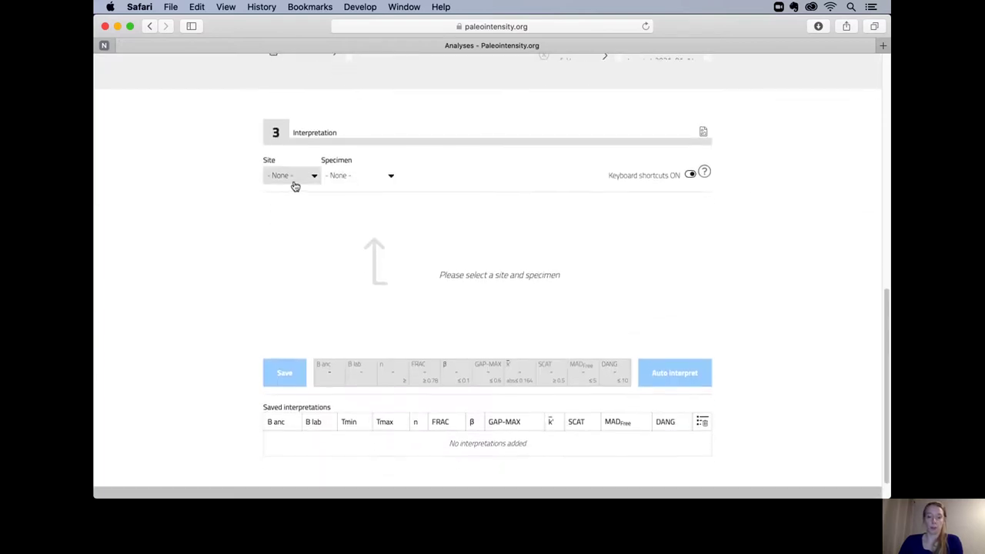
Choose site A for interpretation and list its specimens.
left_click(295, 187)
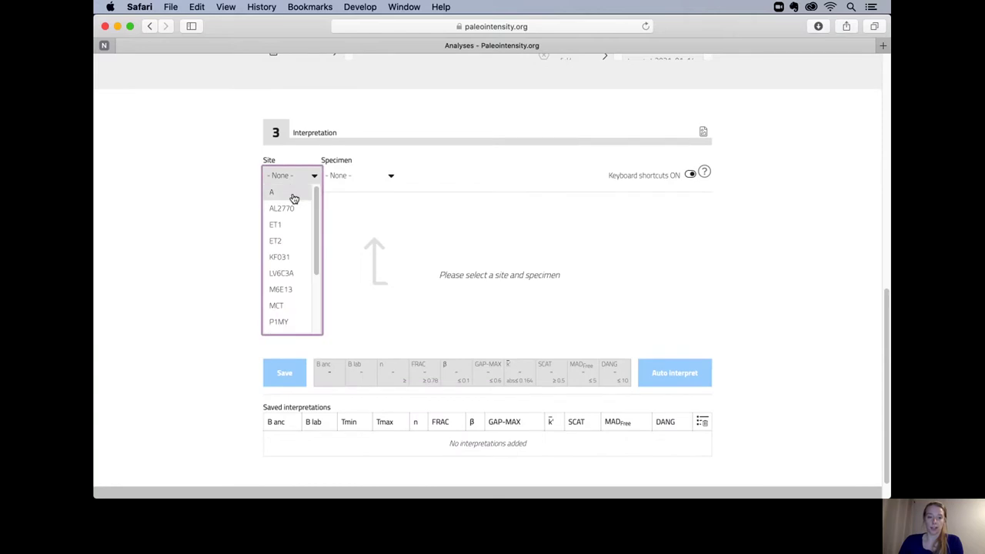
left_click(295, 190)
left_click(320, 186)
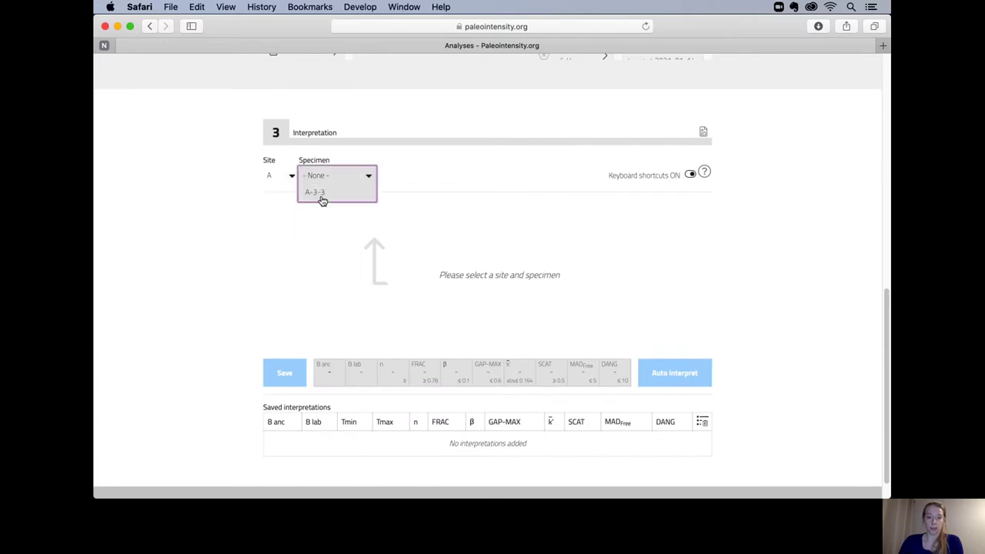
Load specimen A-3-3 and exclude the 600, 580, 560 and 540 steps.
left_click(323, 200)
scroll(209, 231, "down", 3)
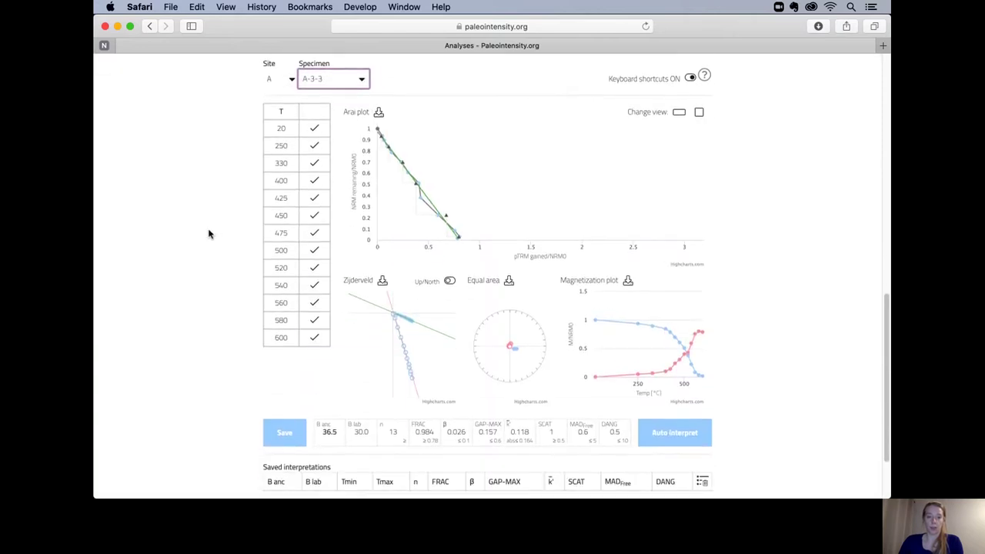
scroll(209, 234, "down", 1)
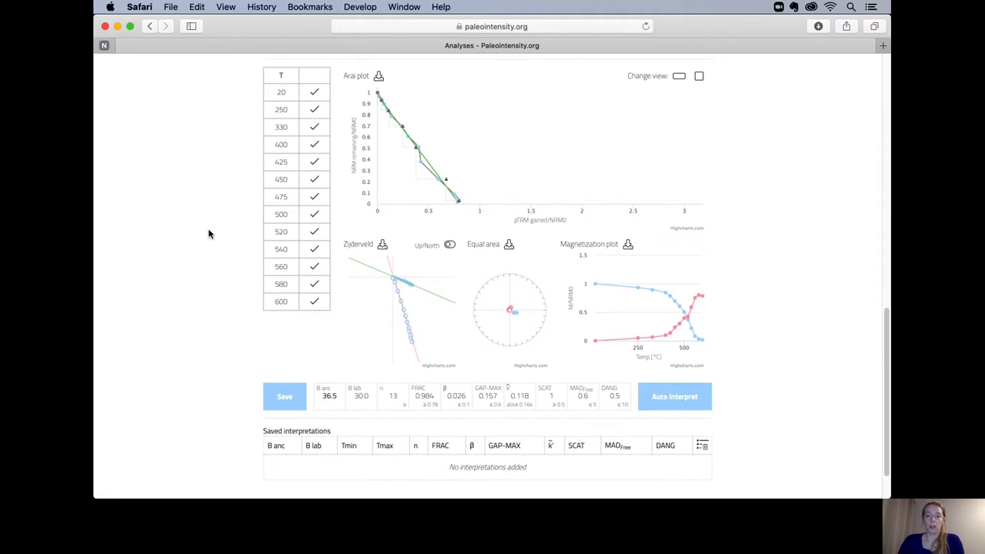
mouse_move(375, 110)
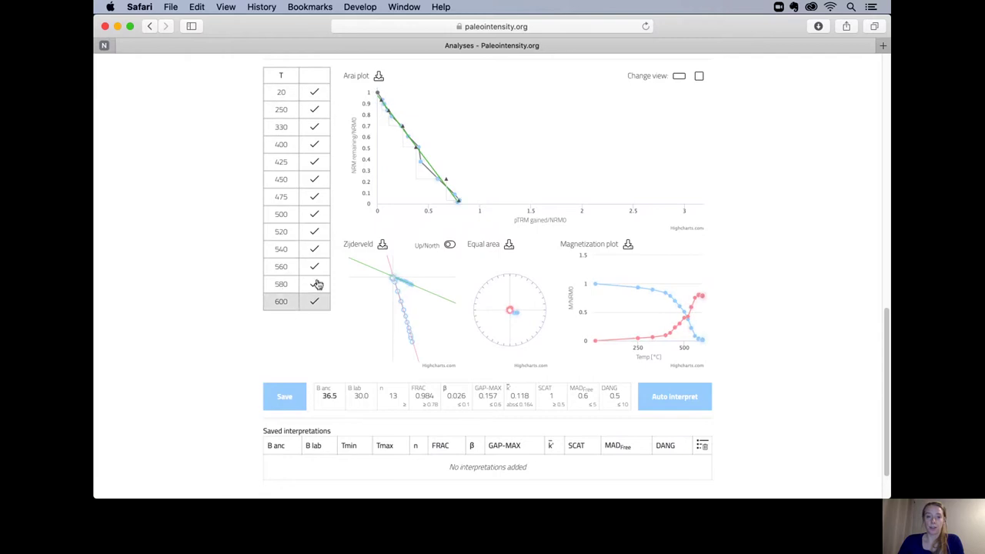
mouse_move(389, 275)
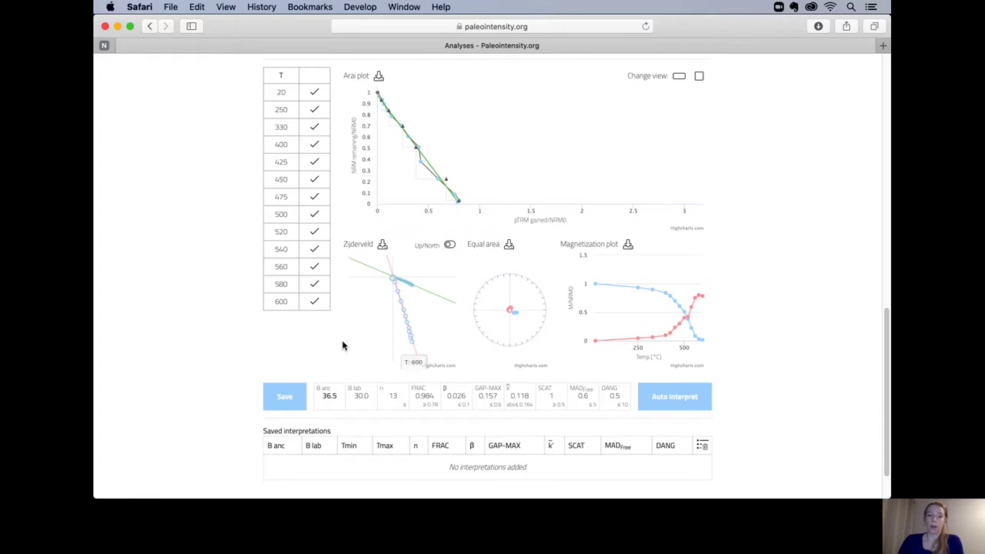
left_click(313, 300)
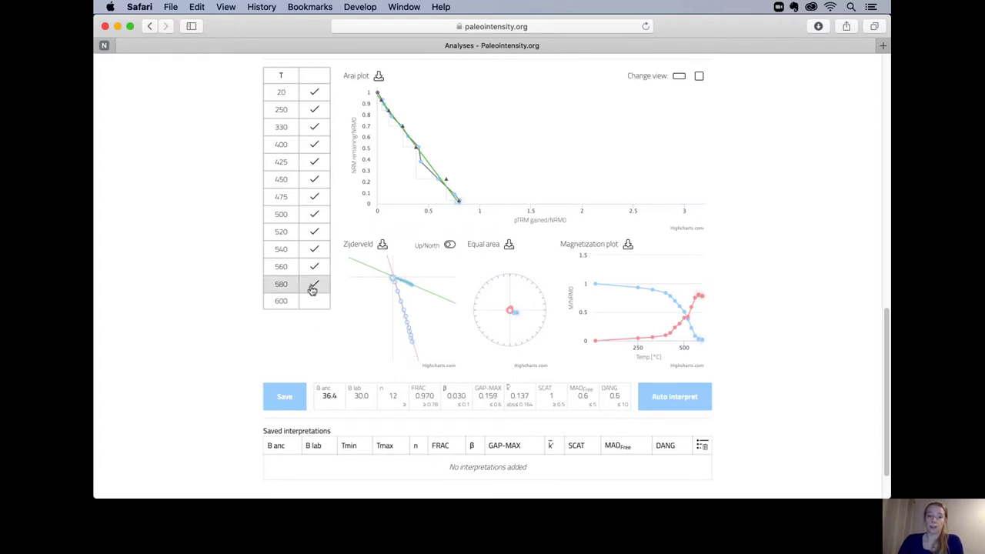
left_click(314, 287)
left_click(312, 266)
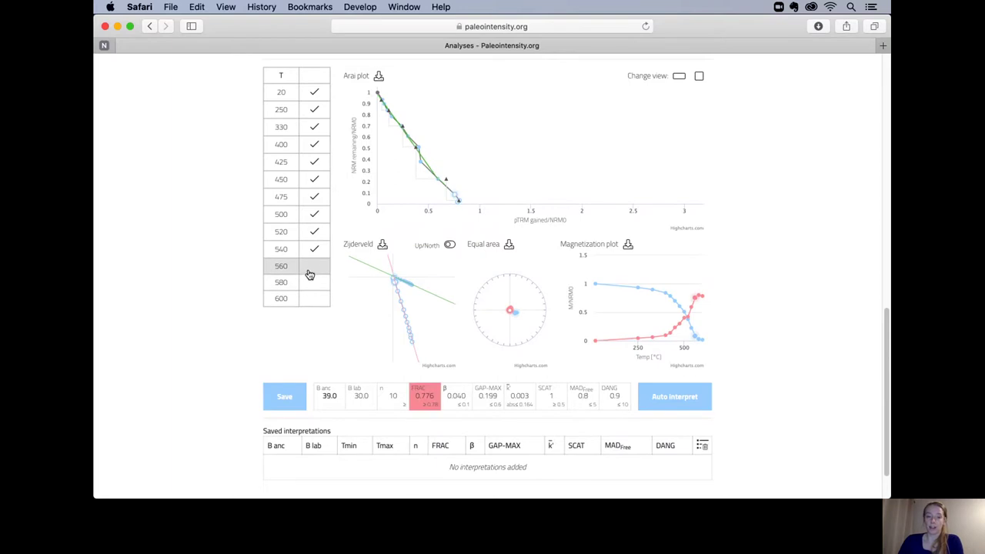
left_click(311, 257)
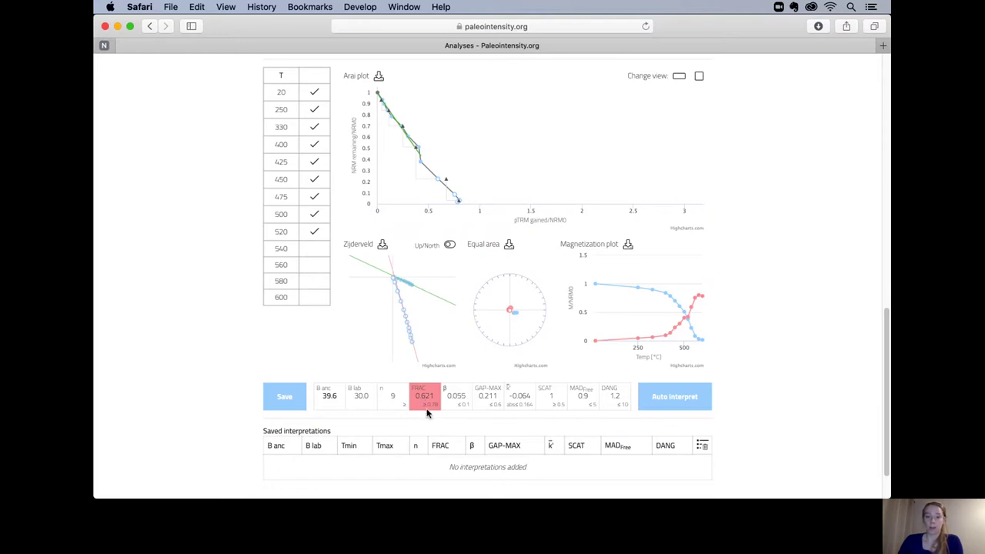
Save the 20–520 interpretation and add the 11 auto-interpretations.
left_click(283, 394)
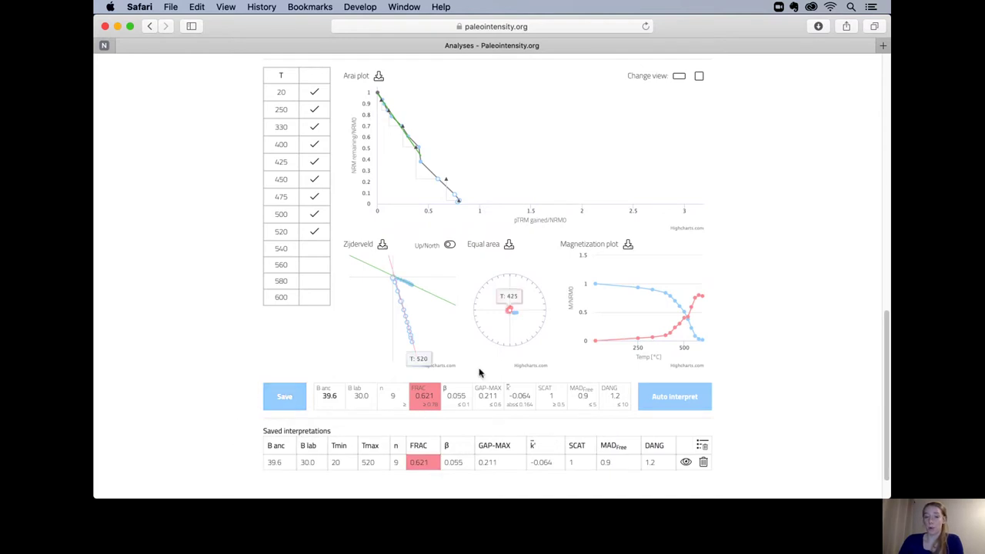
left_click(687, 403)
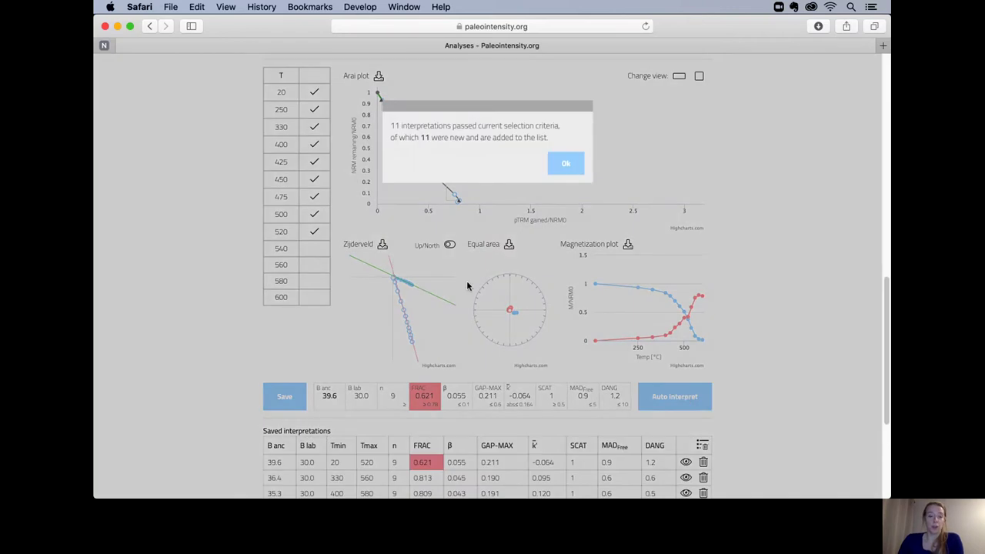
left_click(566, 166)
scroll(709, 290, "up", 10)
Include specimen A-3-3 in Thermal Thellier Results, averaging to B anc 36.43.
scroll(709, 291, "up", 3)
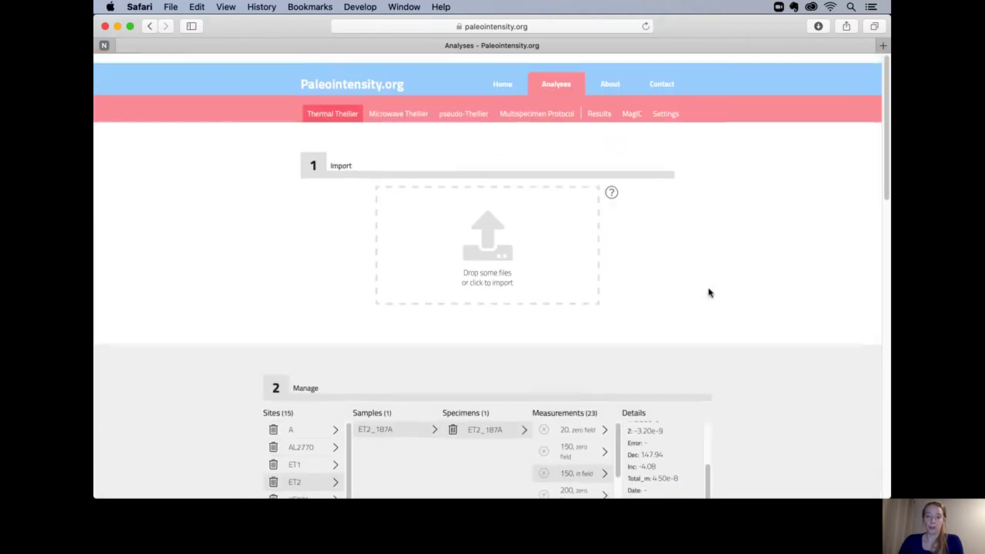
left_click(600, 105)
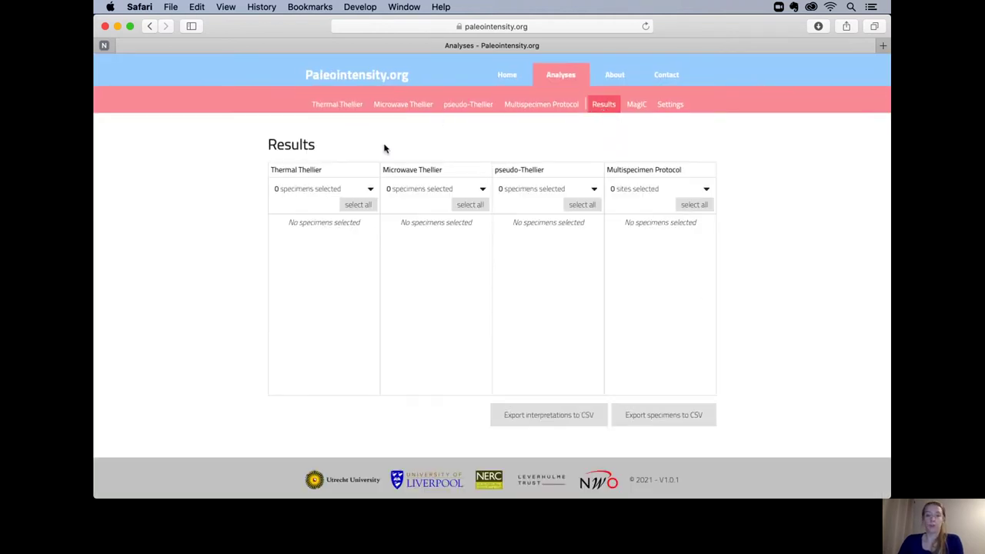
left_click(319, 189)
left_click(312, 217)
left_click(243, 234)
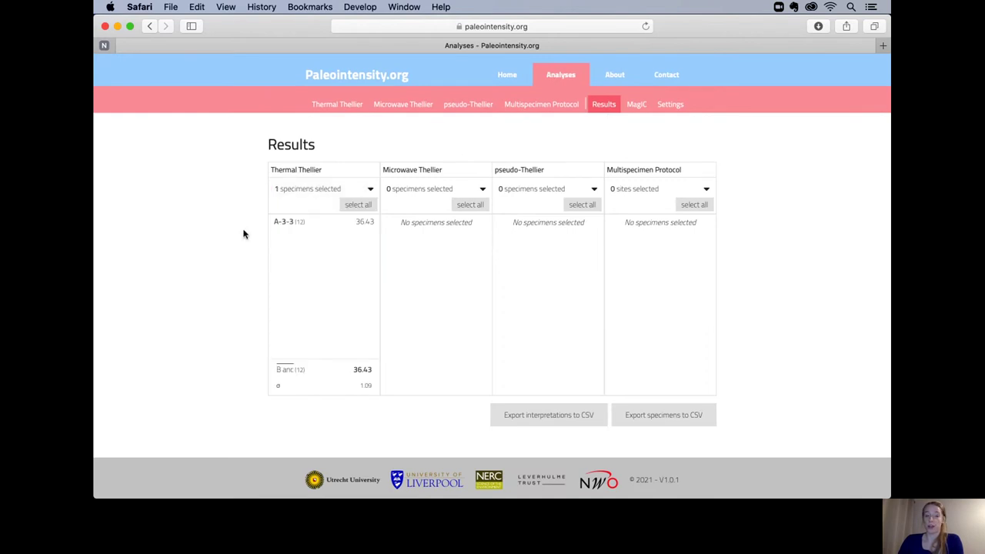
left_click(297, 230)
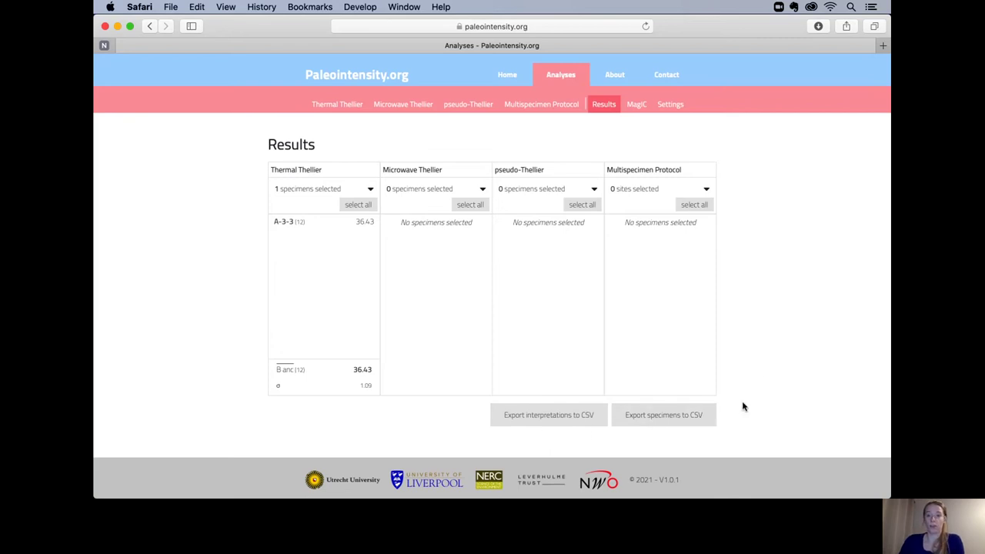
Create the MagIC files and open the folder holding the five exported text files.
left_click(635, 112)
scroll(633, 227, "down", 2)
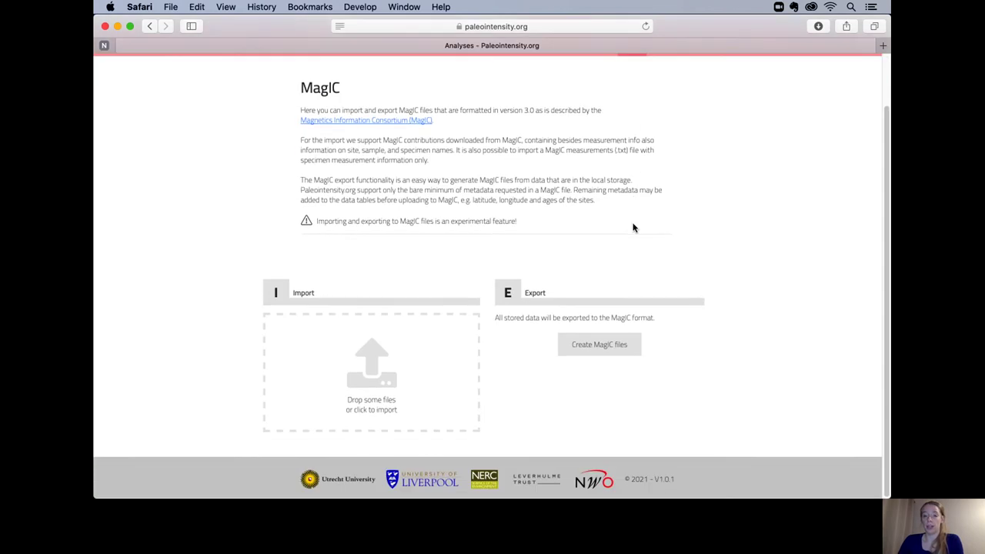
left_click(586, 346)
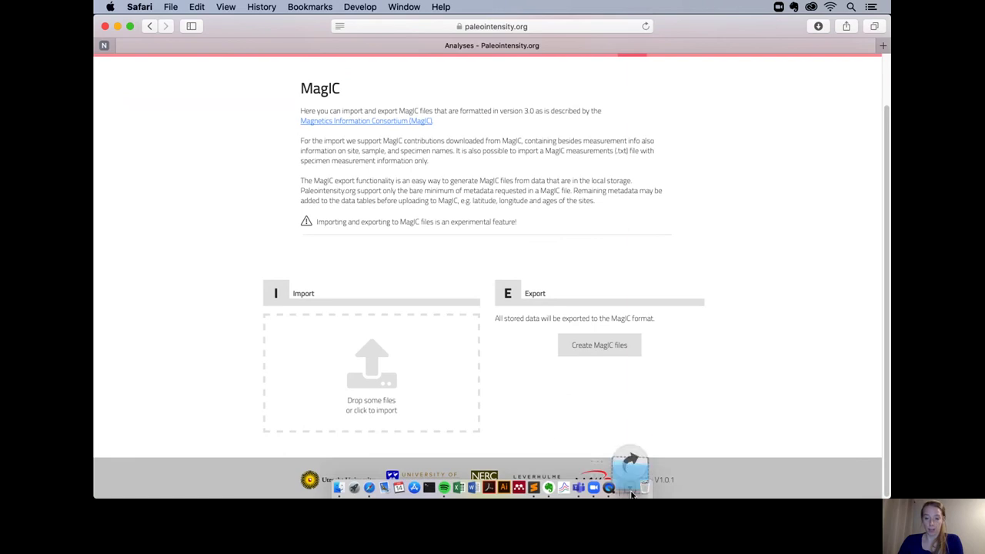
left_click(630, 490)
left_click(631, 452)
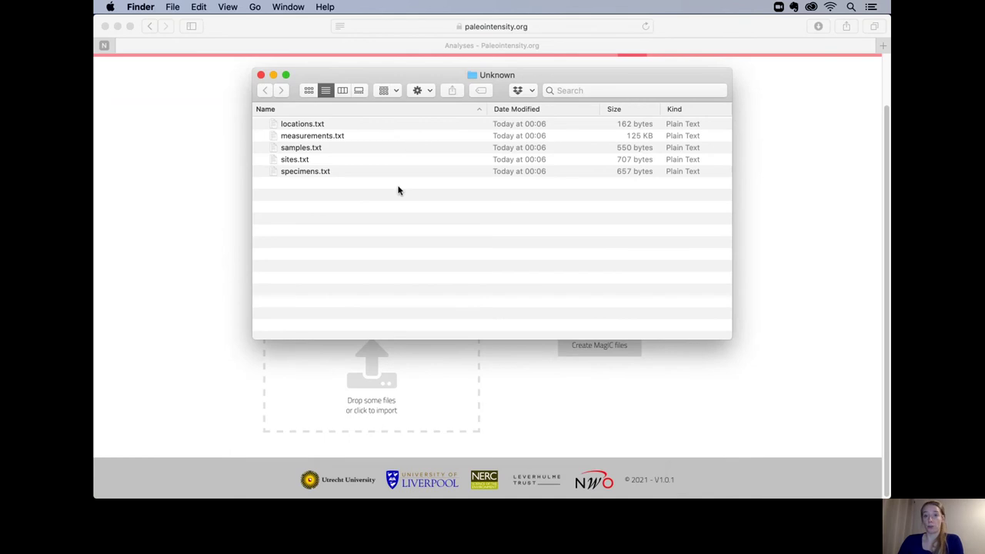
Return to Safari and browse the About page's team, source code and demo data sections.
left_click(827, 265)
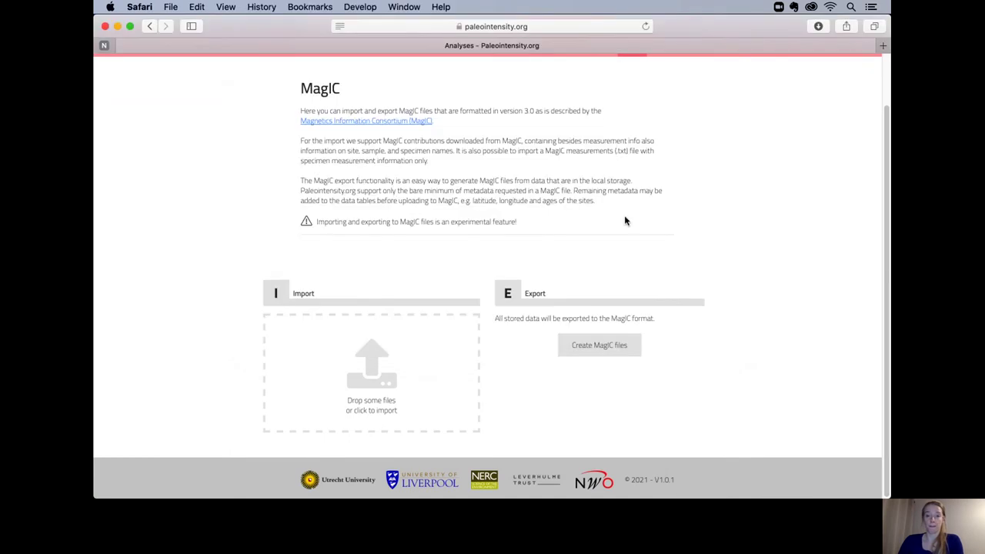
scroll(624, 221, "up", 3)
left_click(609, 77)
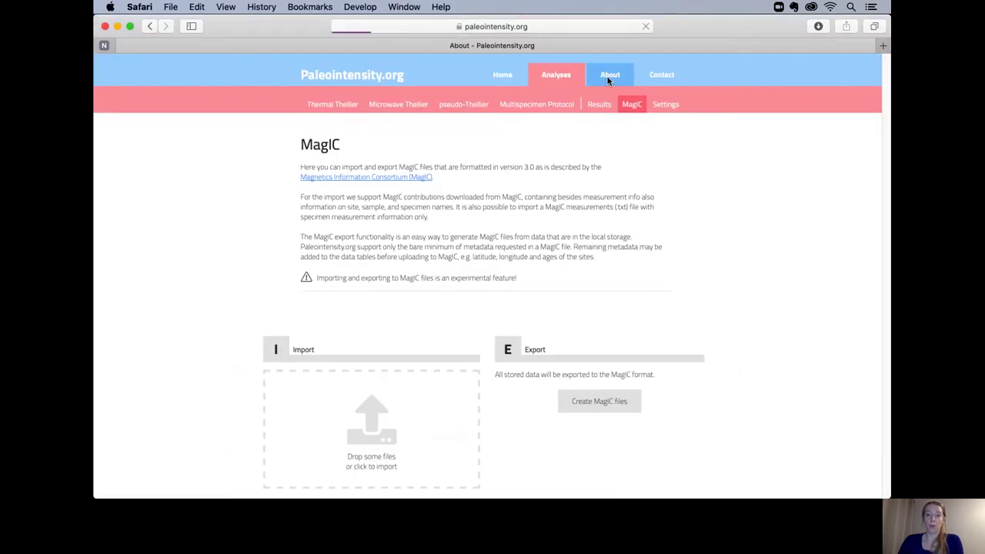
scroll(684, 289, "down", 1)
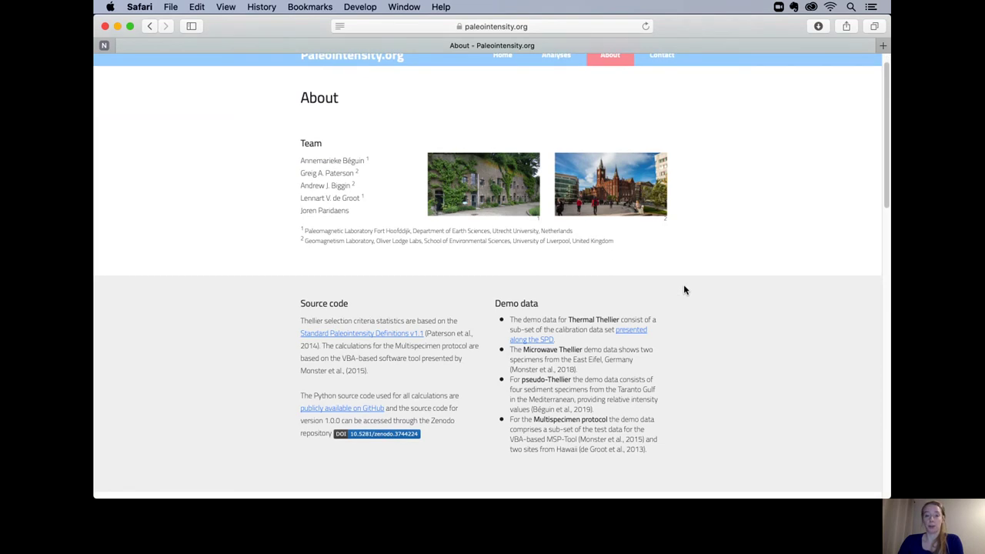
scroll(684, 289, "down", 2)
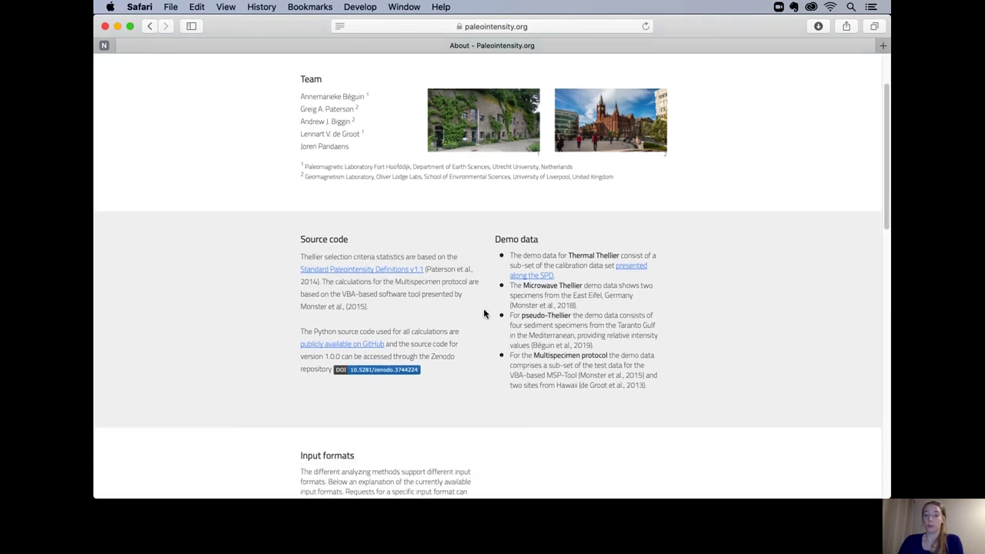
scroll(483, 313, "down", 6)
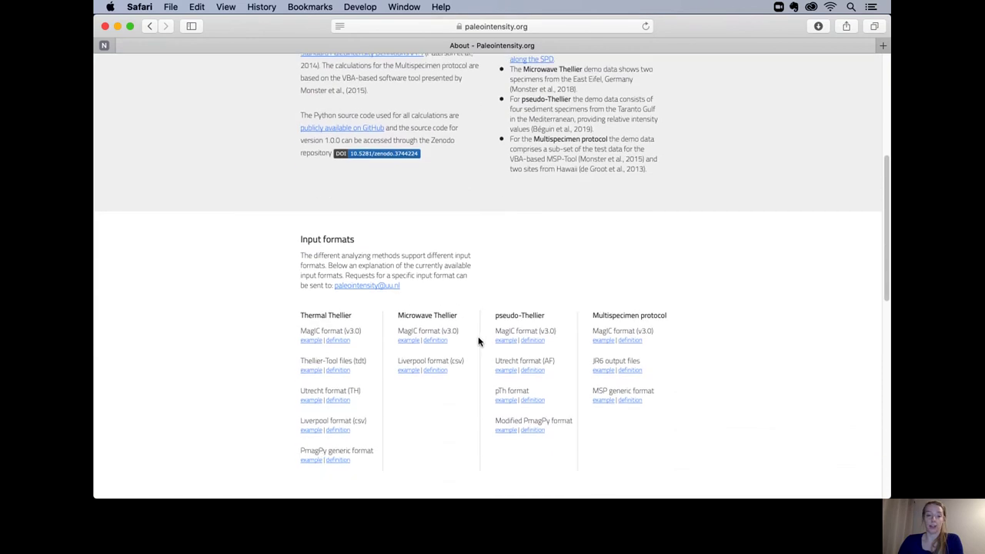
scroll(478, 341, "up", 8)
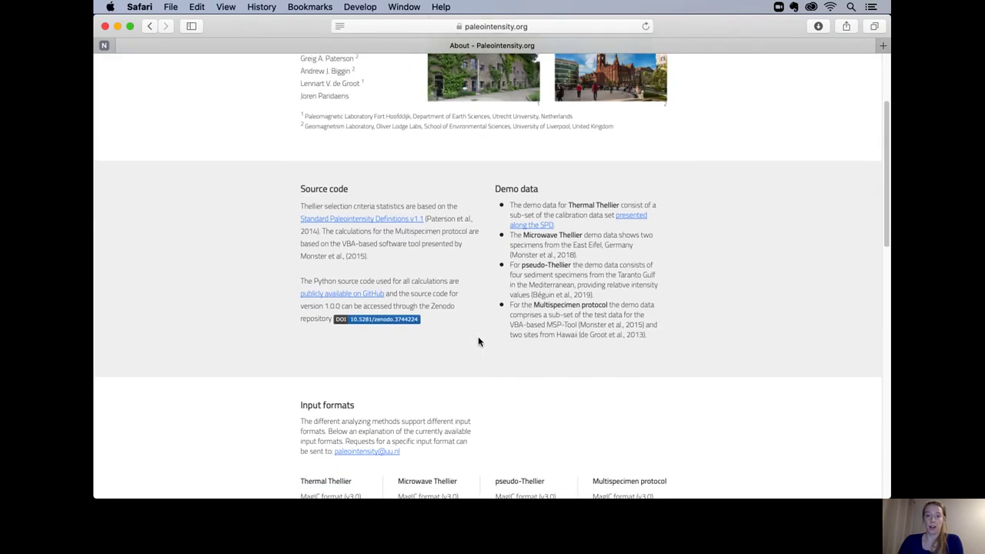
scroll(478, 340, "up", 1)
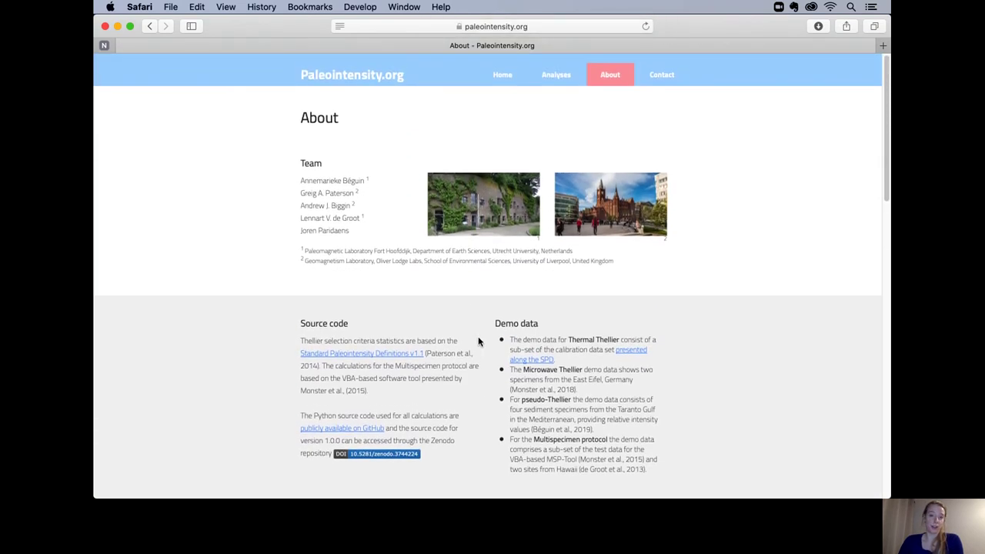